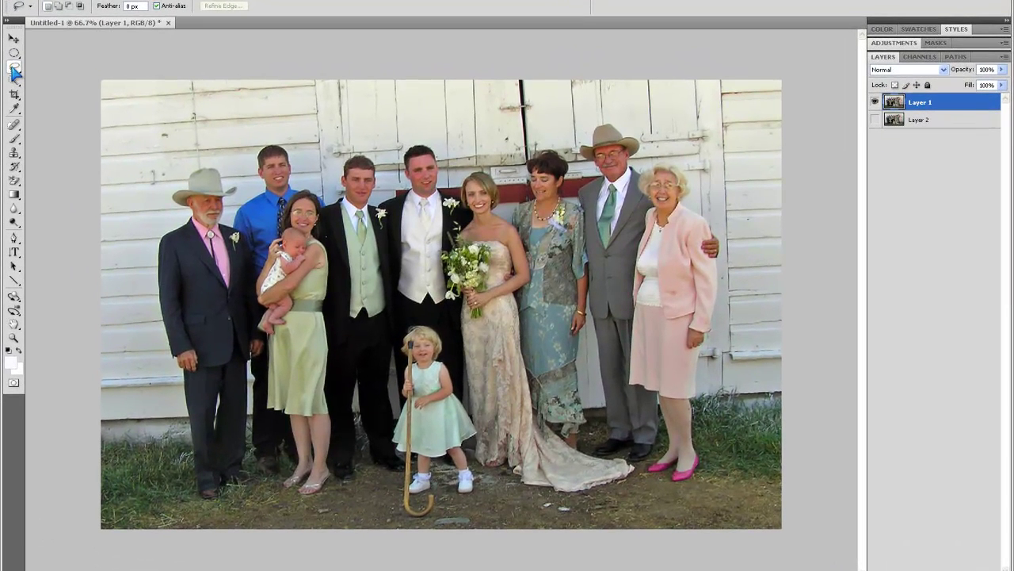
# Step: With the Lasso tool at 200% zoom, draw a freehand selection around the cowboy-hatted man's face
pyautogui.moveTo(14, 72); pyautogui.dragTo(42, 62)
pyautogui.hotkey('ctrl', '1')
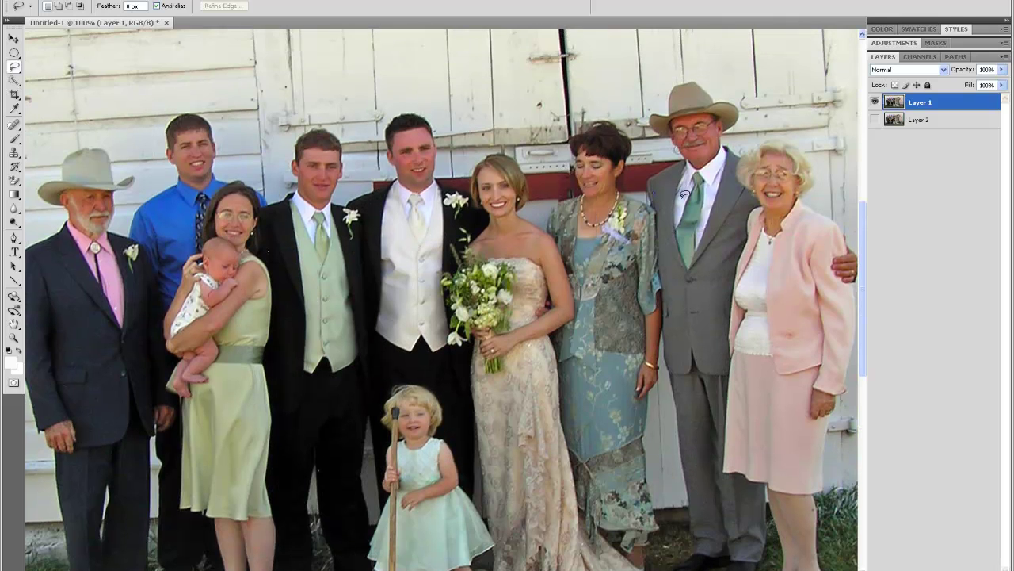
pyautogui.hotkey('ctrl', '+')
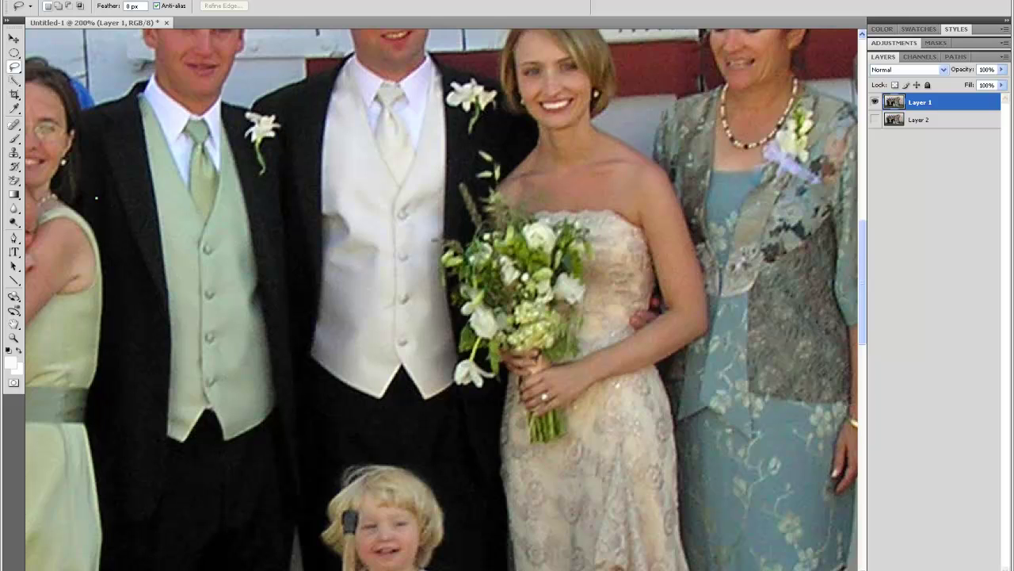
pyautogui.hscroll(10, 442, 300)
pyautogui.scroll(6, 594, 436)
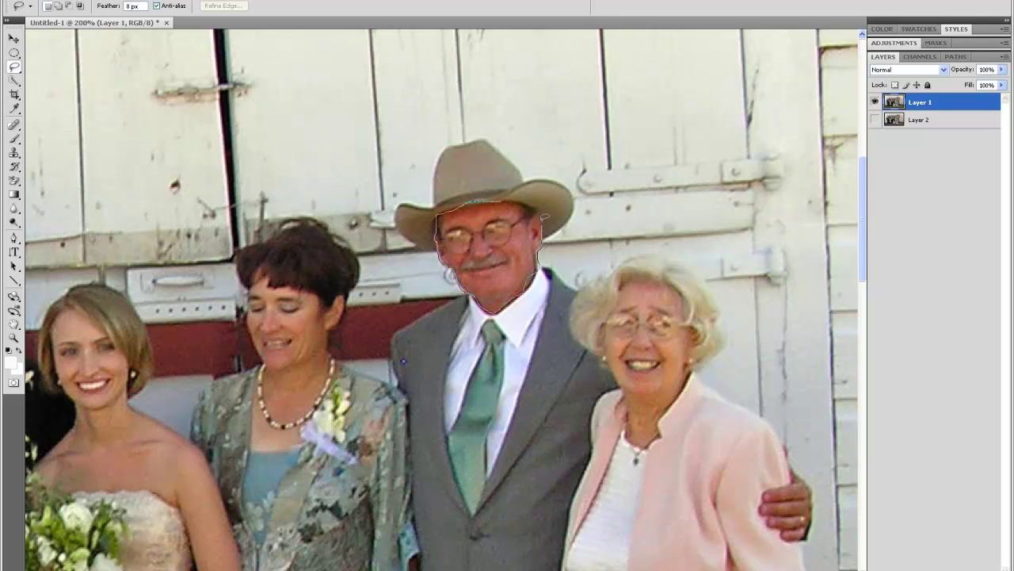
pyautogui.moveTo(450, 275); pyautogui.dragTo(453, 281)
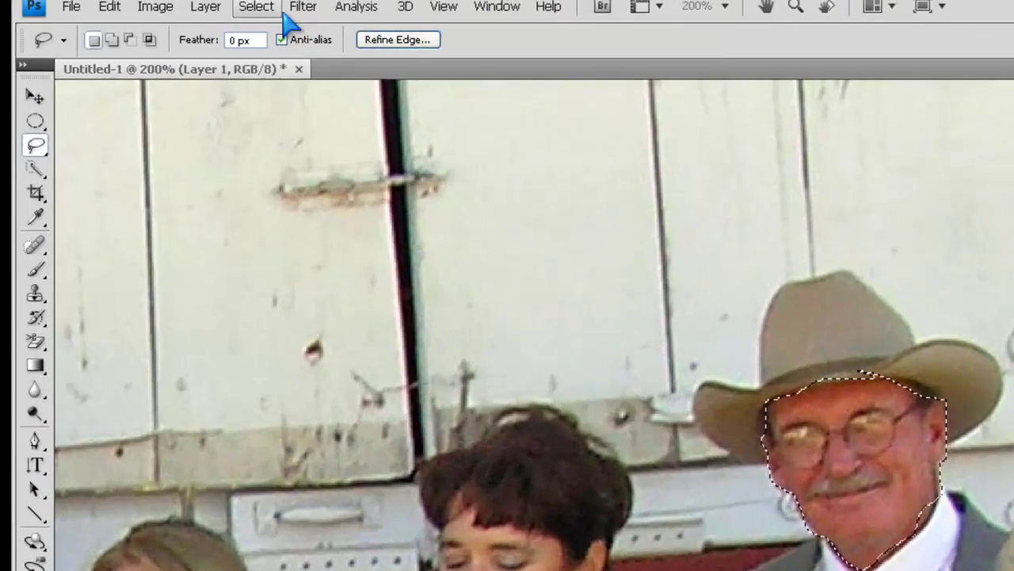
pyautogui.click(143, 0)
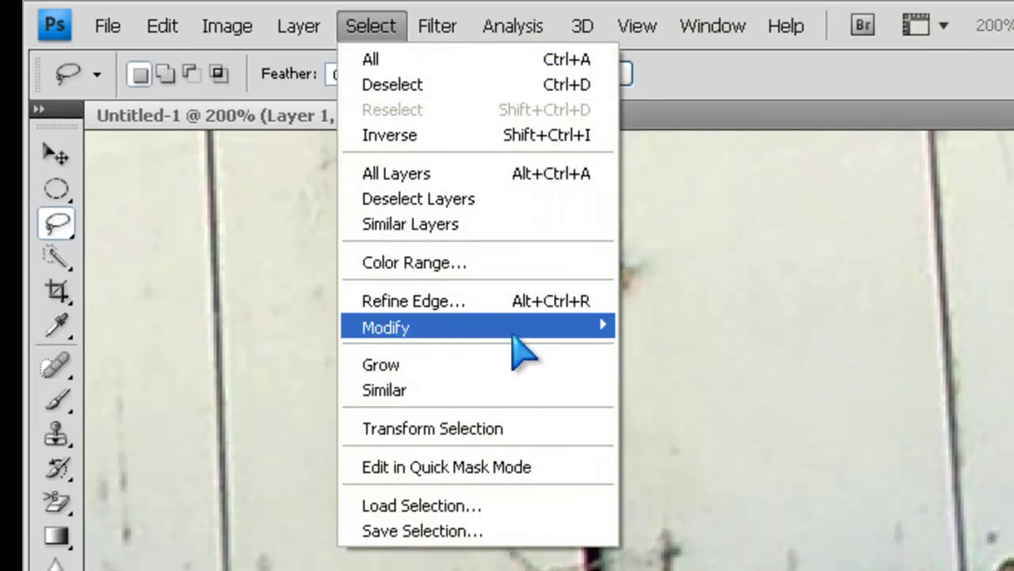
# Step: Feather the face selection by 5 pixels
pyautogui.moveTo(507, 328)
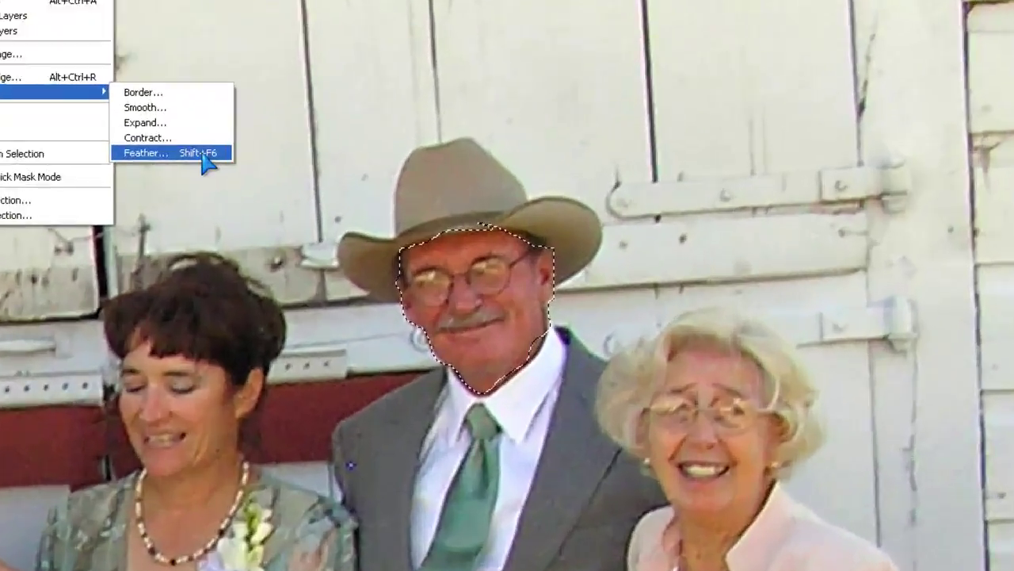
pyautogui.click(309, 183)
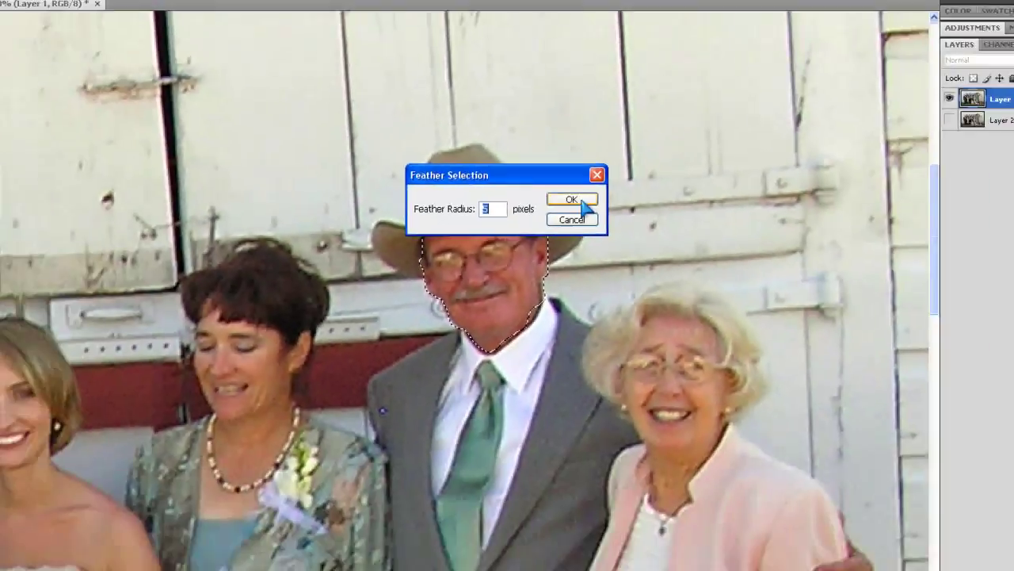
pyautogui.click(802, 271)
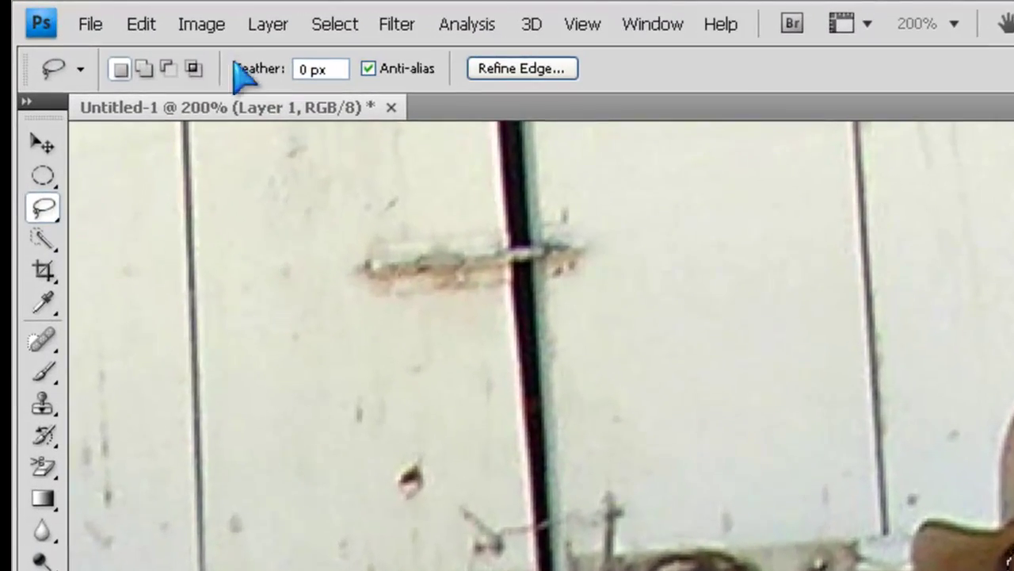
# Step: Apply Selective Color to the face, lowering Magenta in Reds to -25%
pyautogui.click(205, 26)
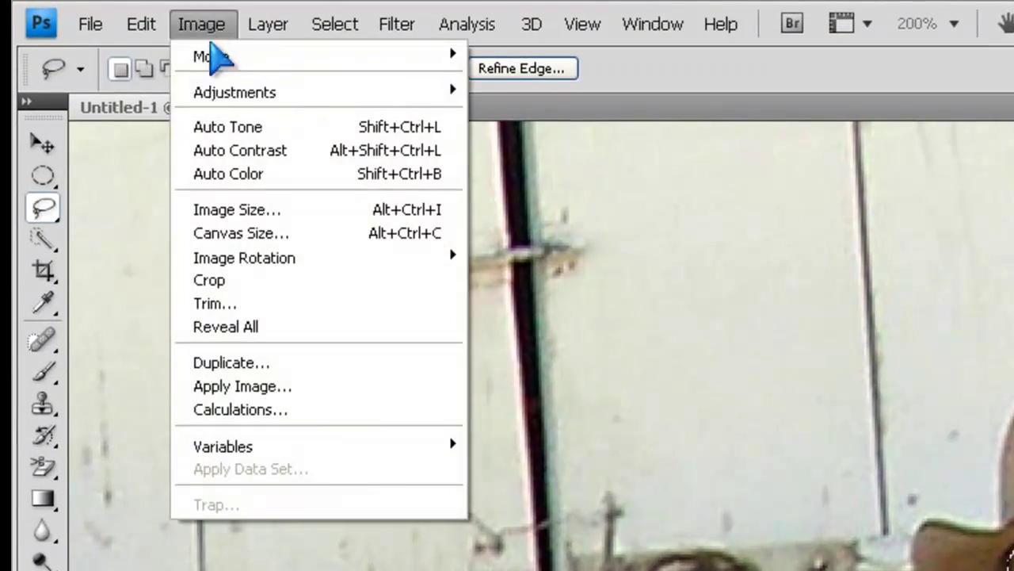
pyautogui.moveTo(422, 92)
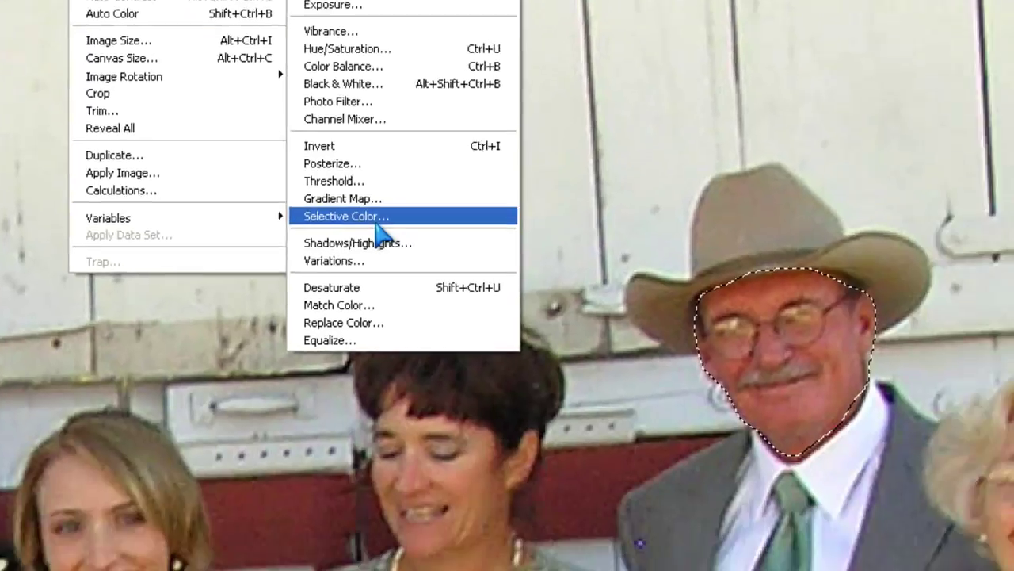
pyautogui.click(565, 444)
pyautogui.moveTo(543, 292); pyautogui.dragTo(149, 187)
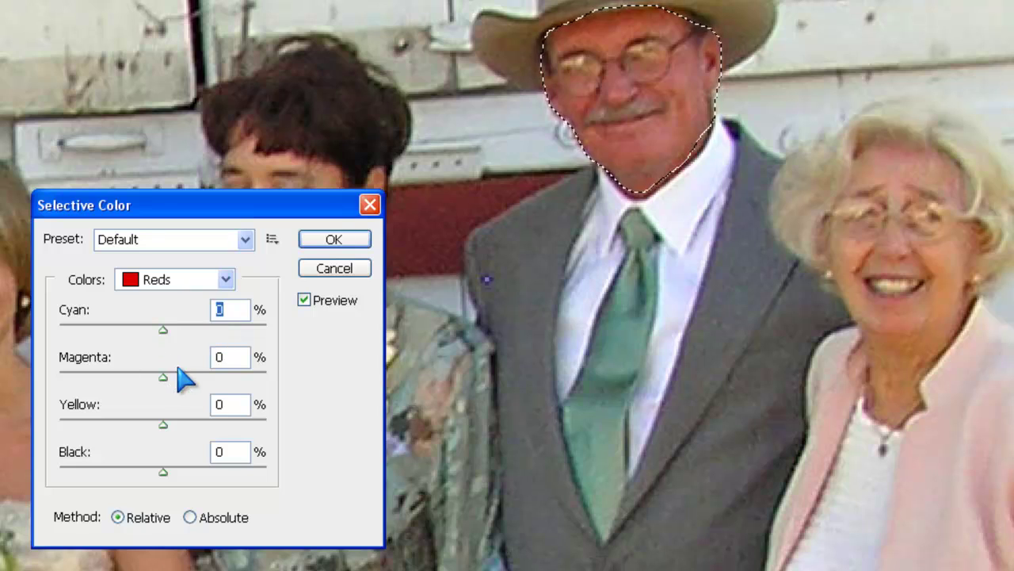
pyautogui.moveTo(162, 379); pyautogui.dragTo(138, 377)
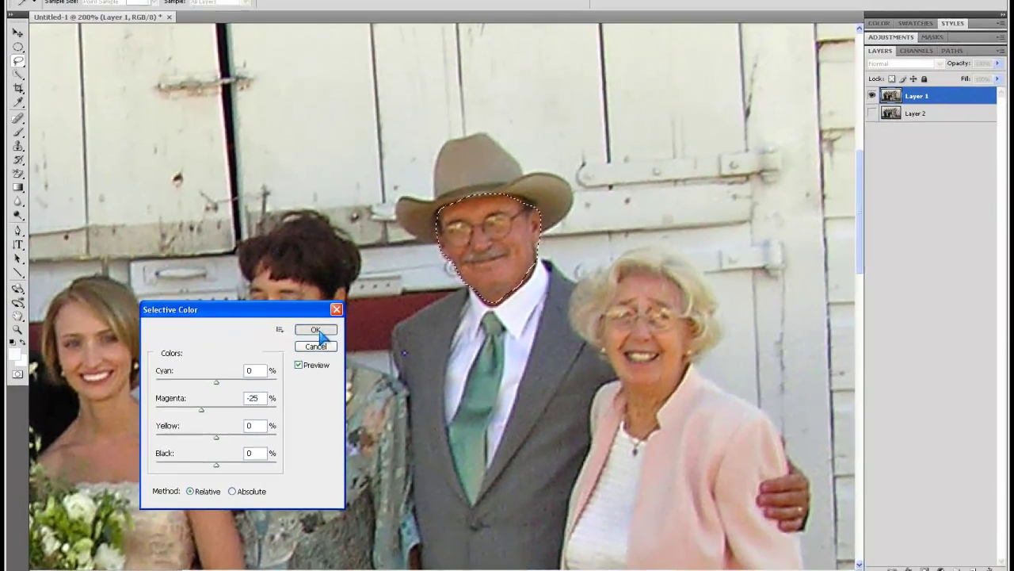
pyautogui.click(336, 244)
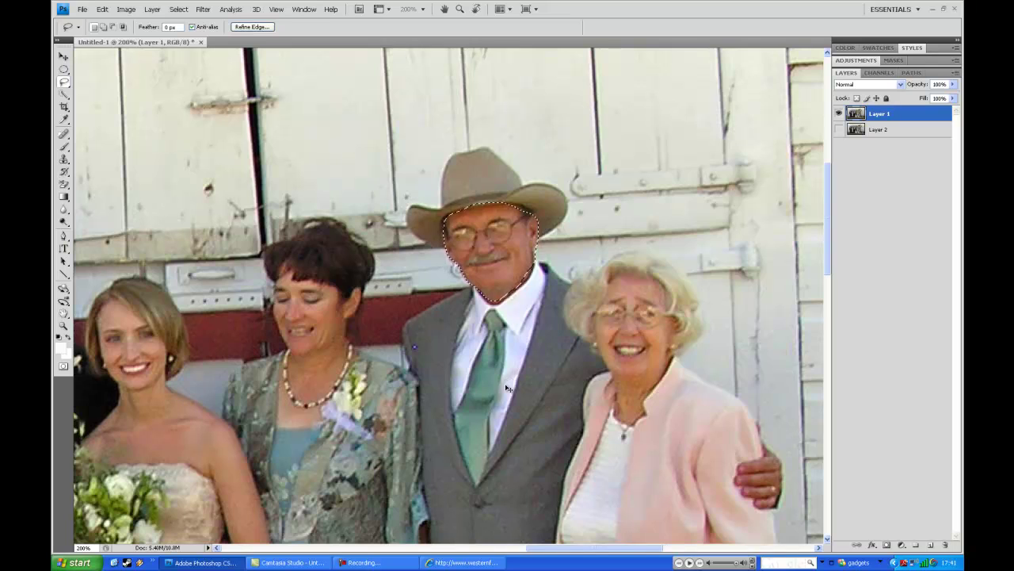
# Step: Zoom out, deselect, and toggle Layer 1's visibility off and on to compare with the original
pyautogui.hotkey('ctrl', '-')
pyautogui.hotkey('ctrl', '-')
pyautogui.hotkey('ctrl', 'd')
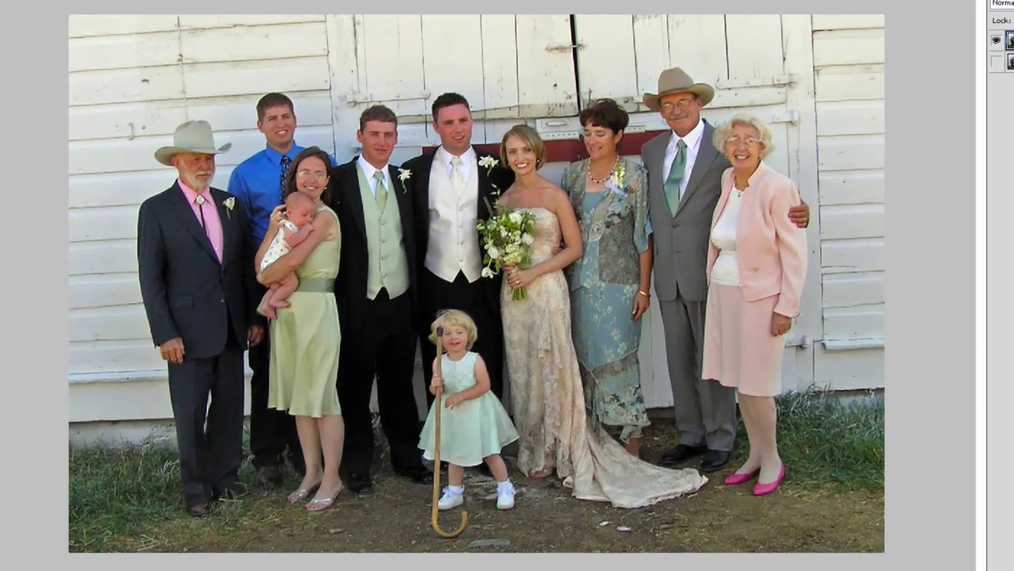
pyautogui.click(997, 44)
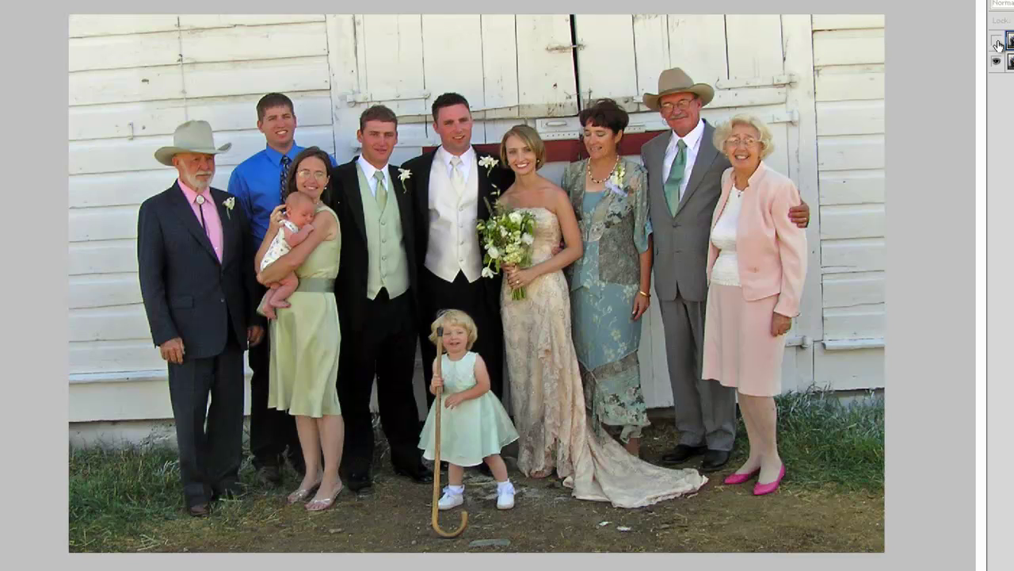
pyautogui.click(998, 43)
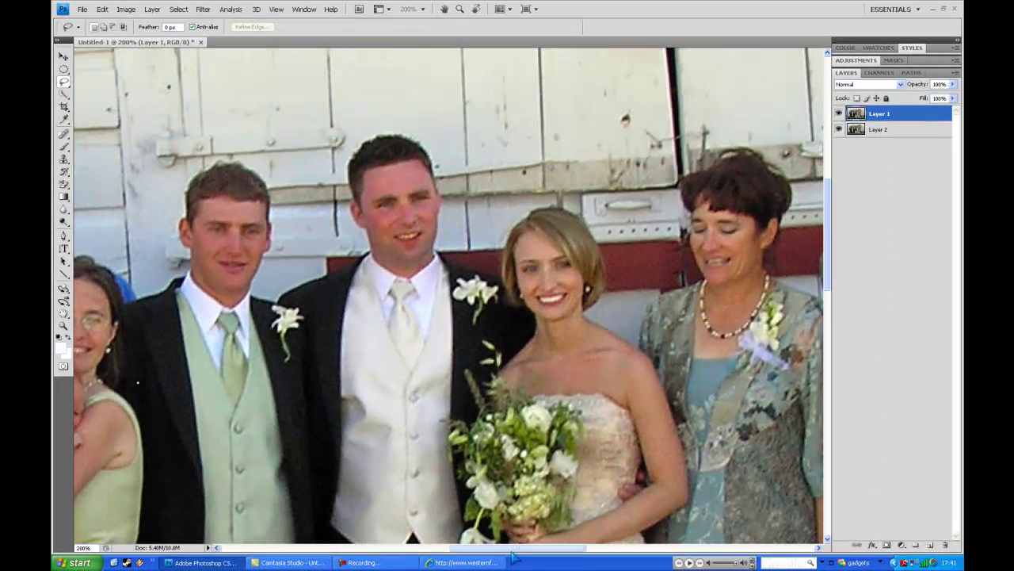
# Step: Scroll over to the bride and lasso her face, bare shoulders and arm
pyautogui.moveTo(511, 547); pyautogui.dragTo(547, 524)
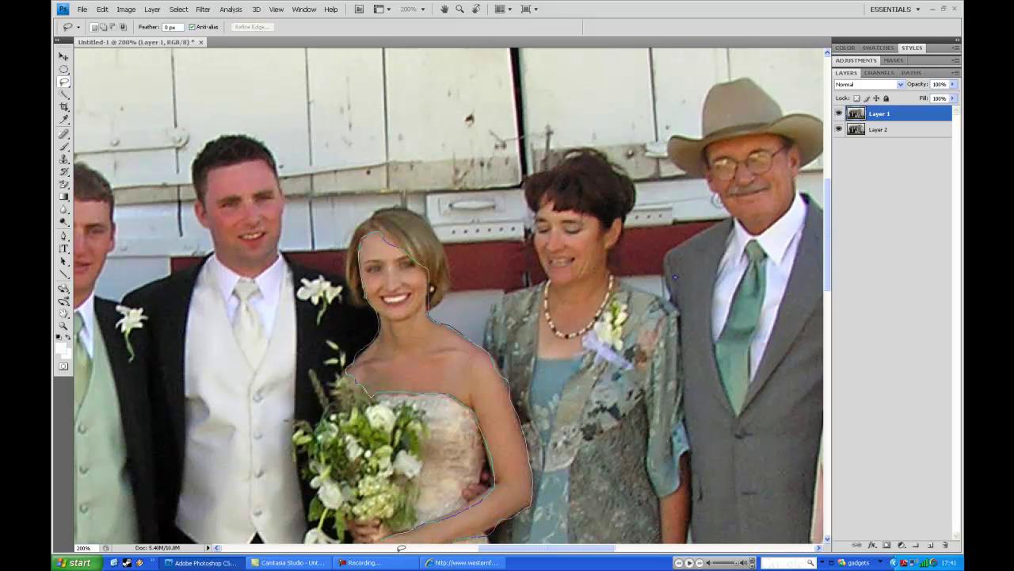
pyautogui.moveTo(382, 535); pyautogui.dragTo(385, 536)
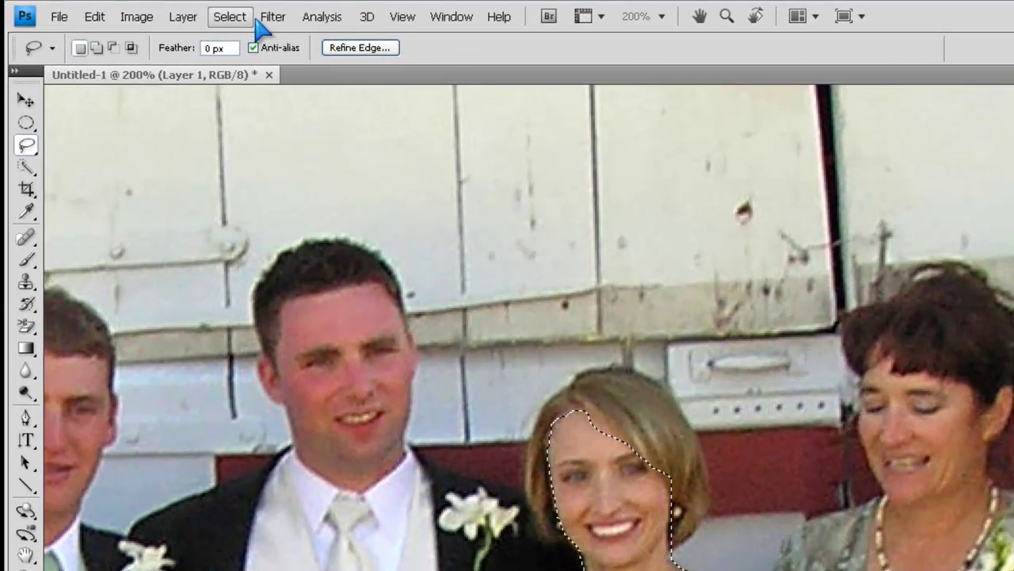
# Step: Feather the bride's selection by 10 pixels
pyautogui.click(272, 17)
pyautogui.moveTo(229, 19)
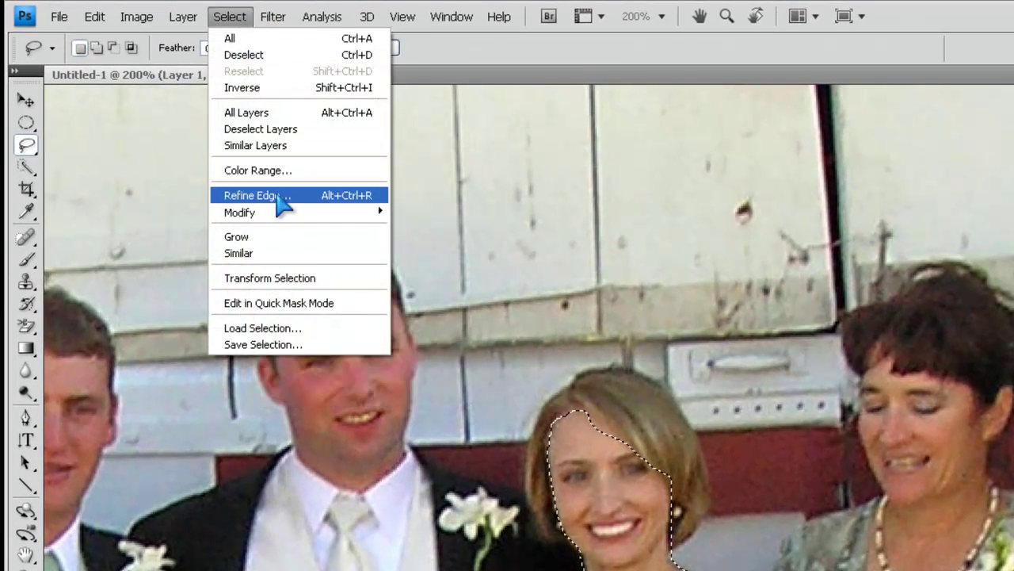
pyautogui.moveTo(328, 215)
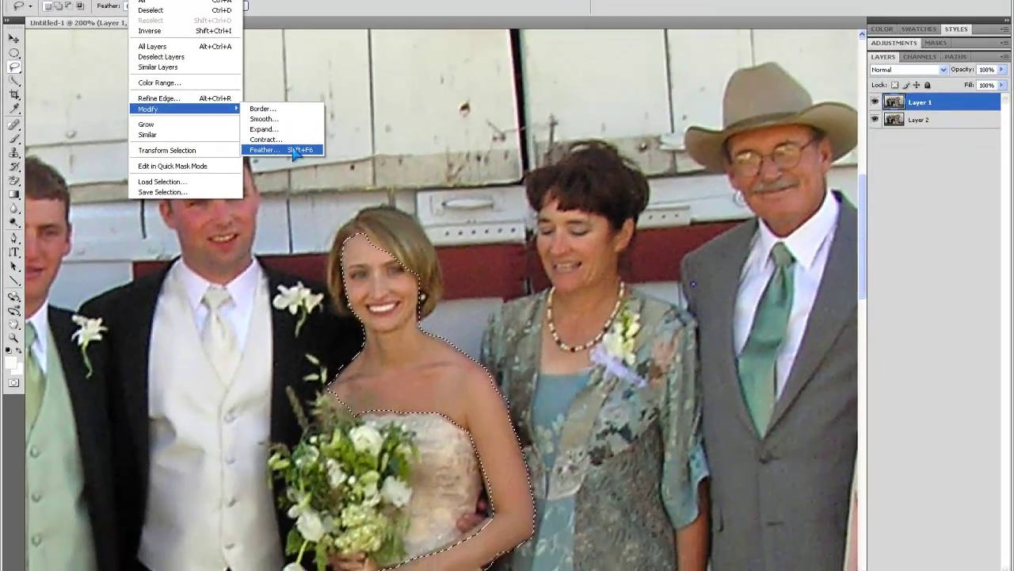
pyautogui.click(416, 273)
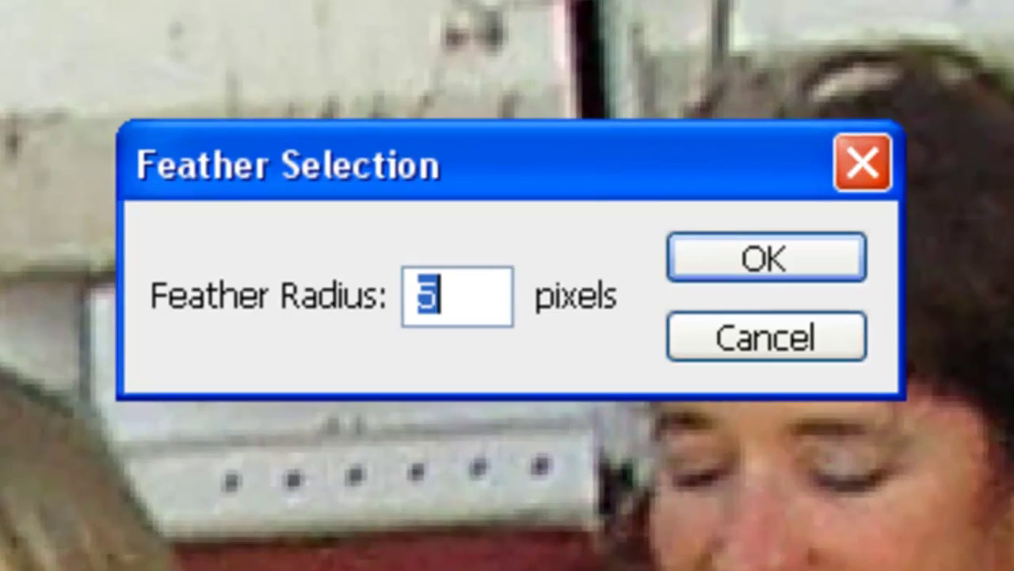
pyautogui.write('10')
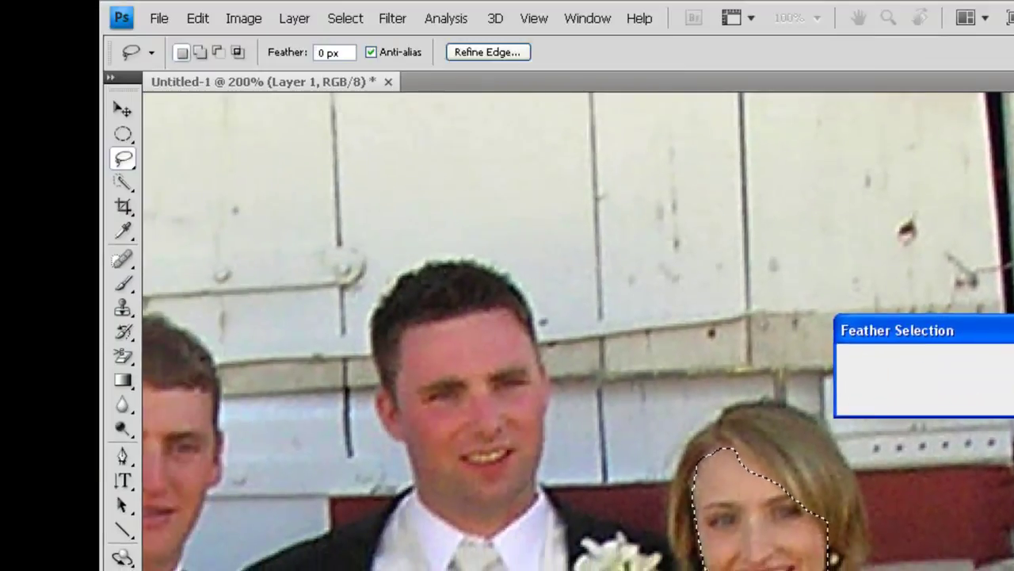
pyautogui.click(956, 327)
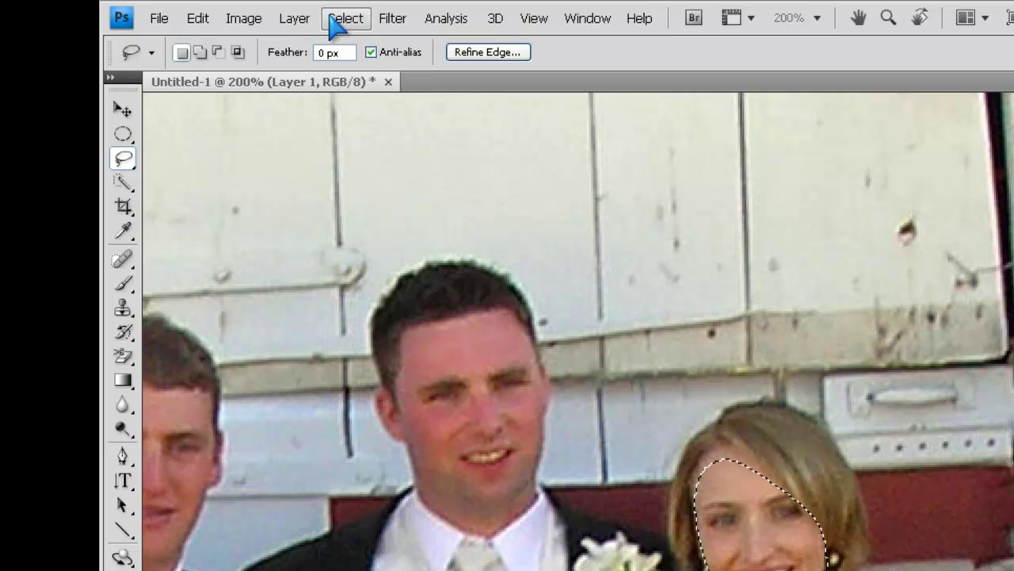
# Step: In Selective Color, give the Yellows range +40 yellow and +50 black
pyautogui.click(262, 19)
pyautogui.moveTo(269, 71)
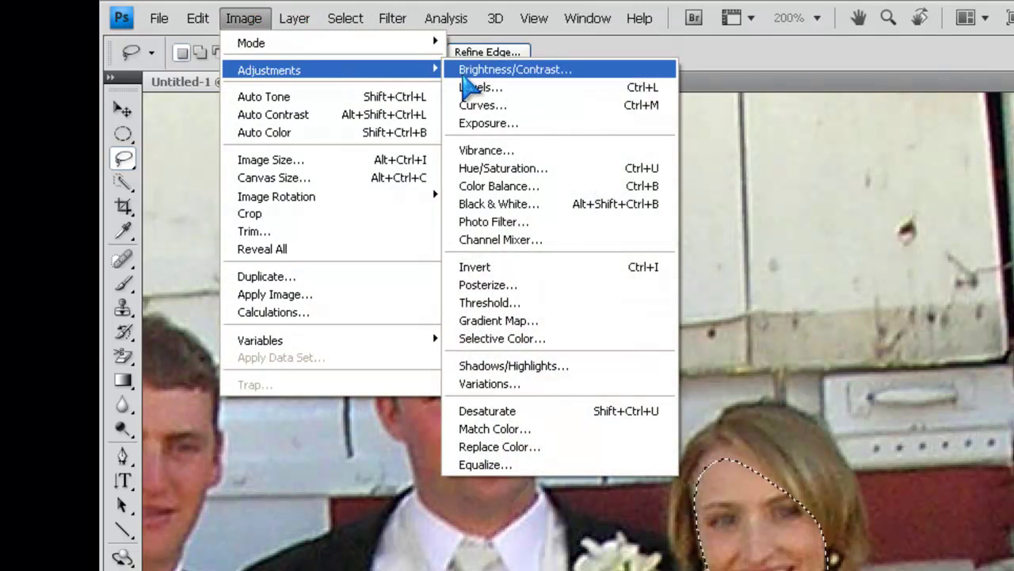
pyautogui.click(541, 338)
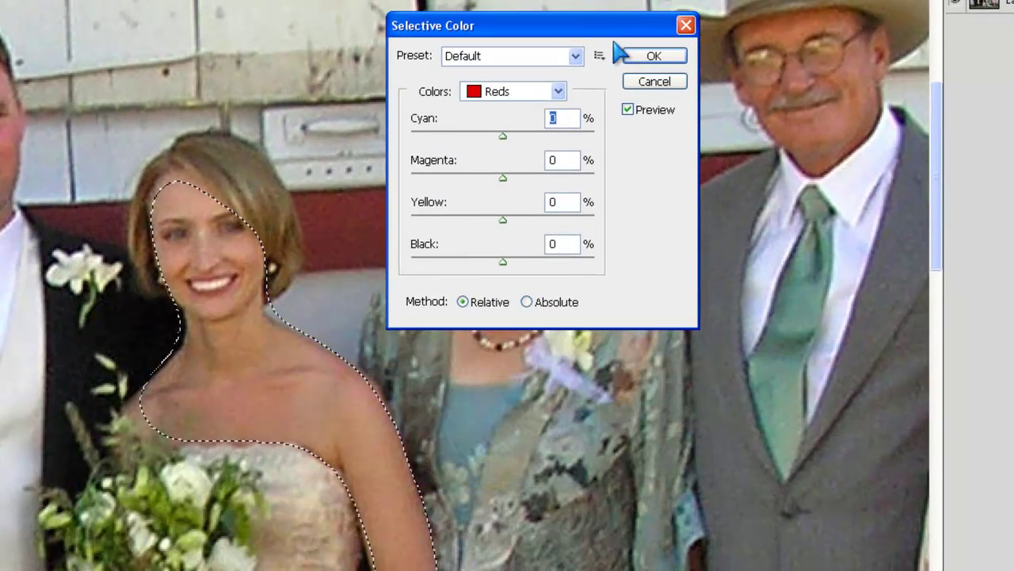
pyautogui.click(558, 93)
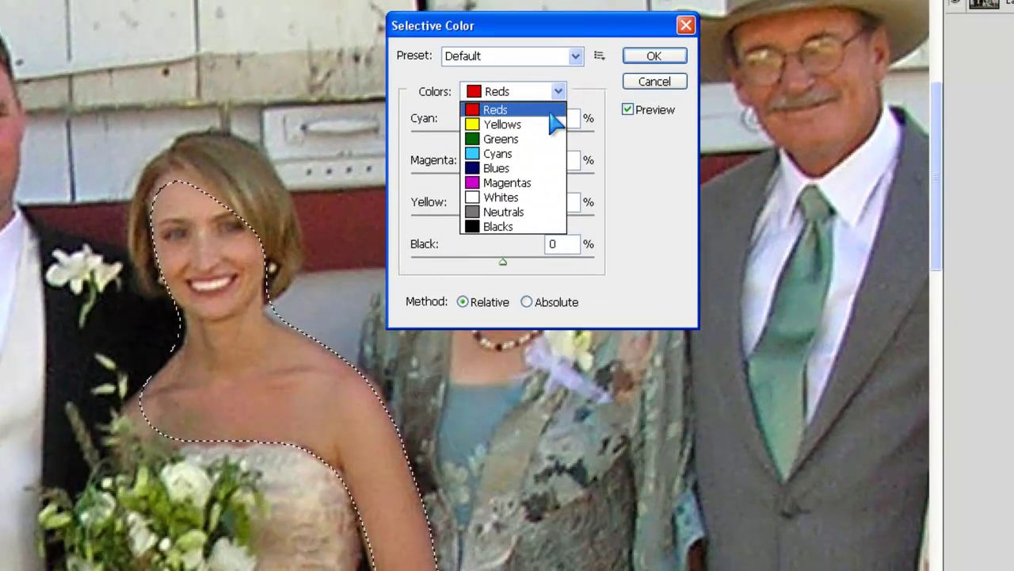
pyautogui.click(546, 127)
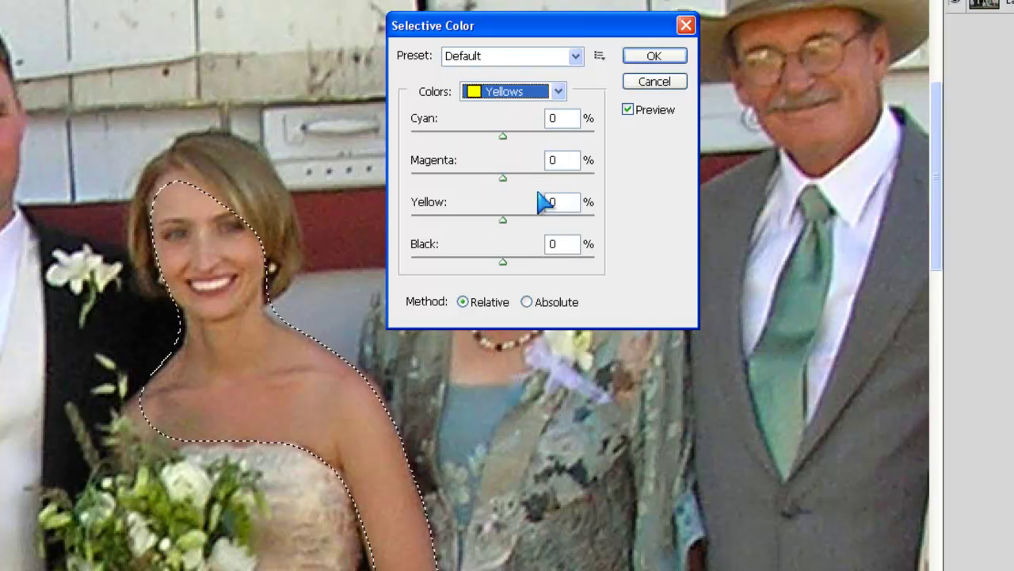
pyautogui.moveTo(505, 226); pyautogui.dragTo(538, 221)
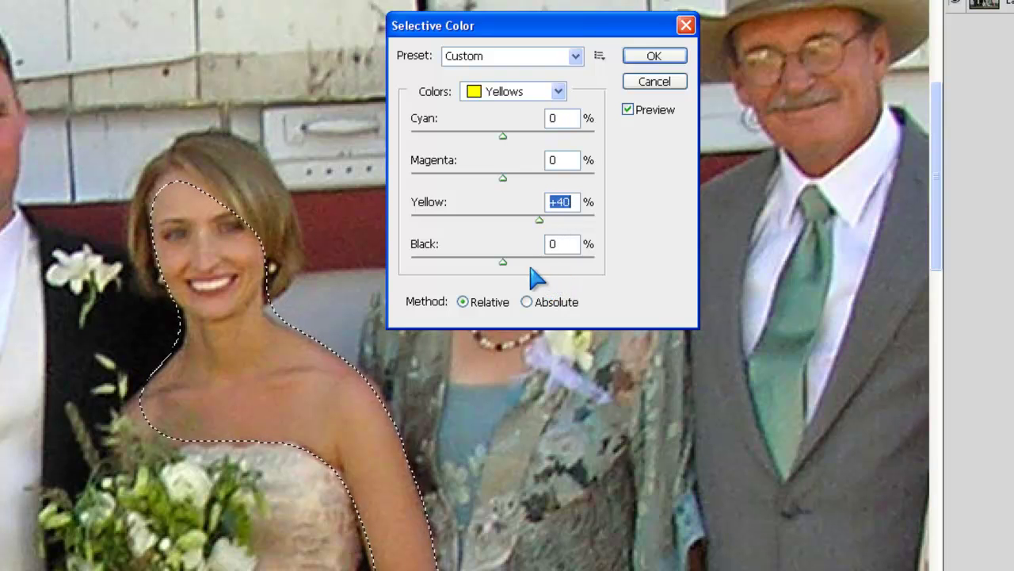
pyautogui.moveTo(506, 265); pyautogui.dragTo(548, 263)
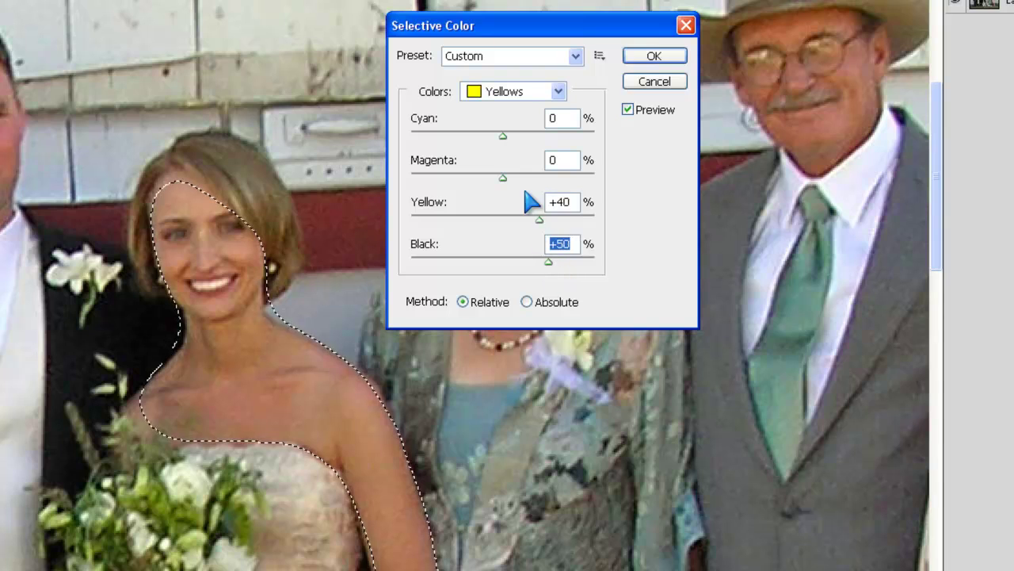
# Step: Set Reds to +20 magenta and +20 black, apply the correction, and deselect
pyautogui.click(536, 96)
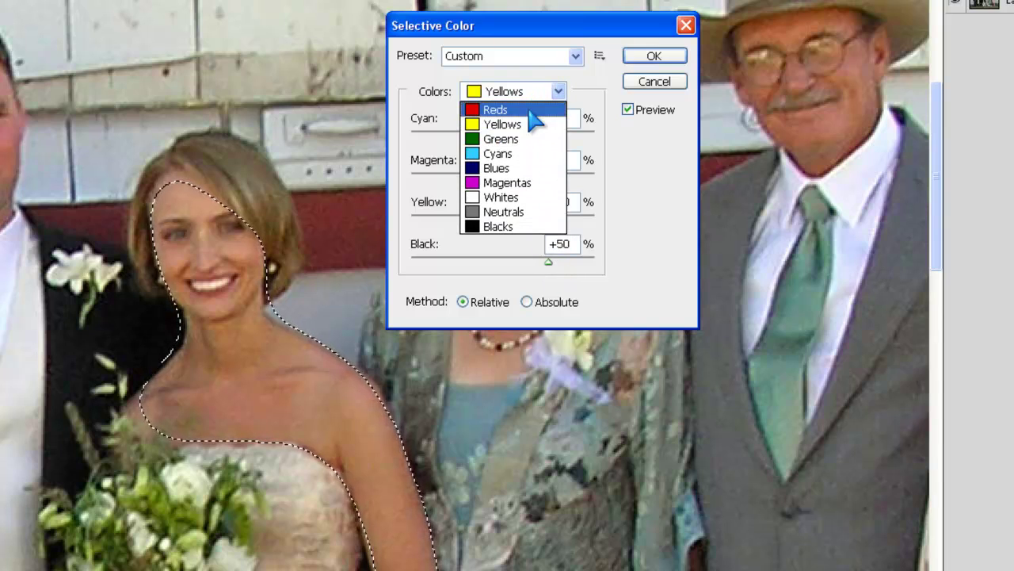
pyautogui.click(534, 106)
pyautogui.moveTo(504, 178)
pyautogui.mouseDown()
pyautogui.moveTo(531, 179)
pyautogui.moveTo(521, 180)
pyautogui.mouseUp()
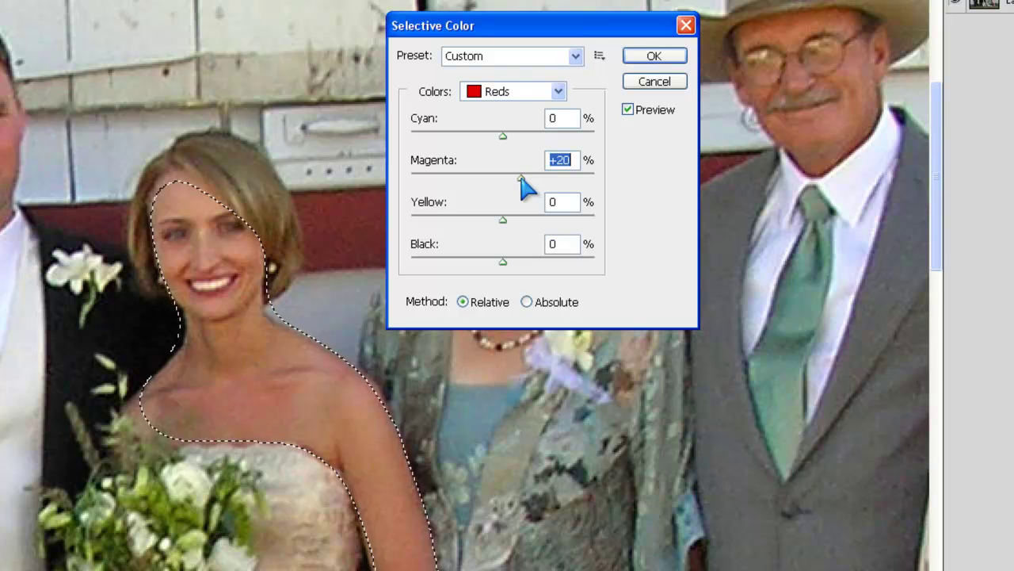
pyautogui.moveTo(503, 264); pyautogui.dragTo(530, 264)
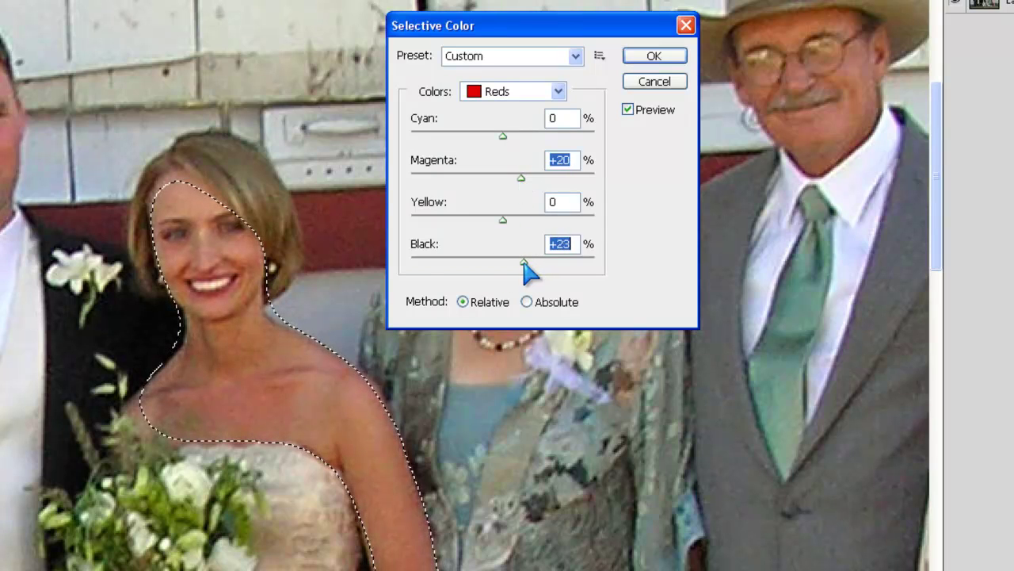
pyautogui.click(666, 57)
pyautogui.hotkey('ctrl', 'd')
pyautogui.scroll(-3, 605, 318)
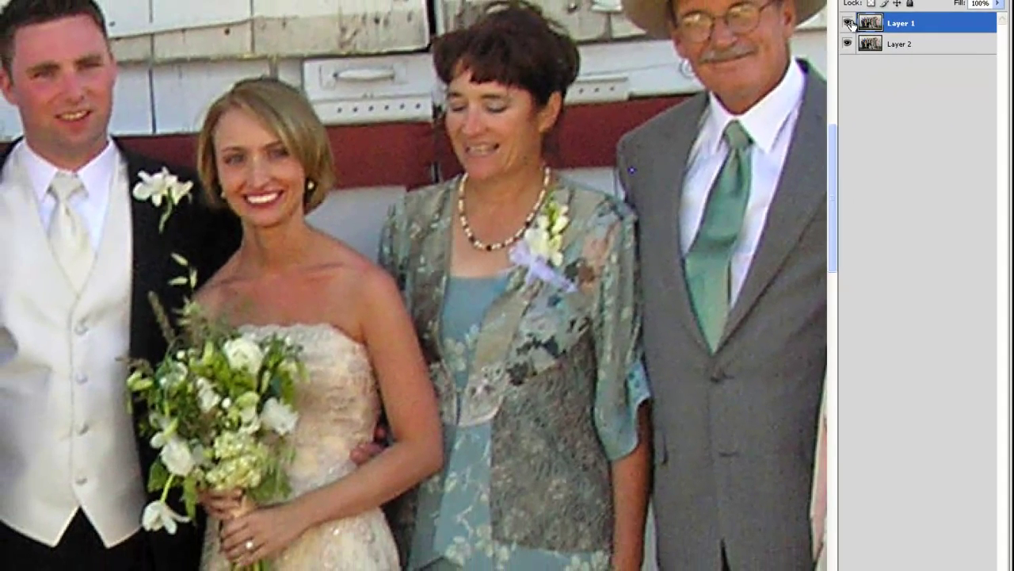
pyautogui.click(956, 2)
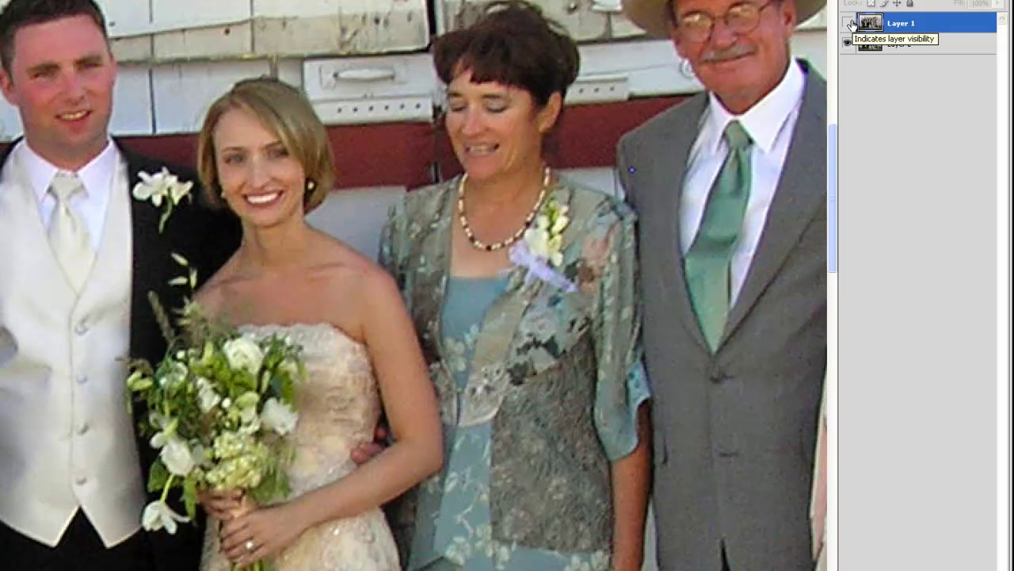
pyautogui.click(848, 23)
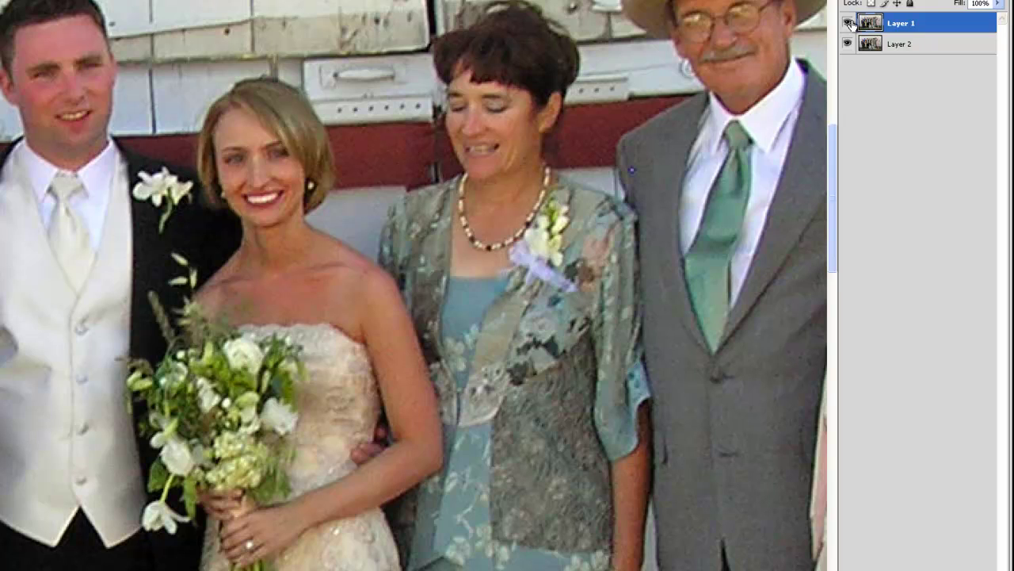
pyautogui.click(849, 24)
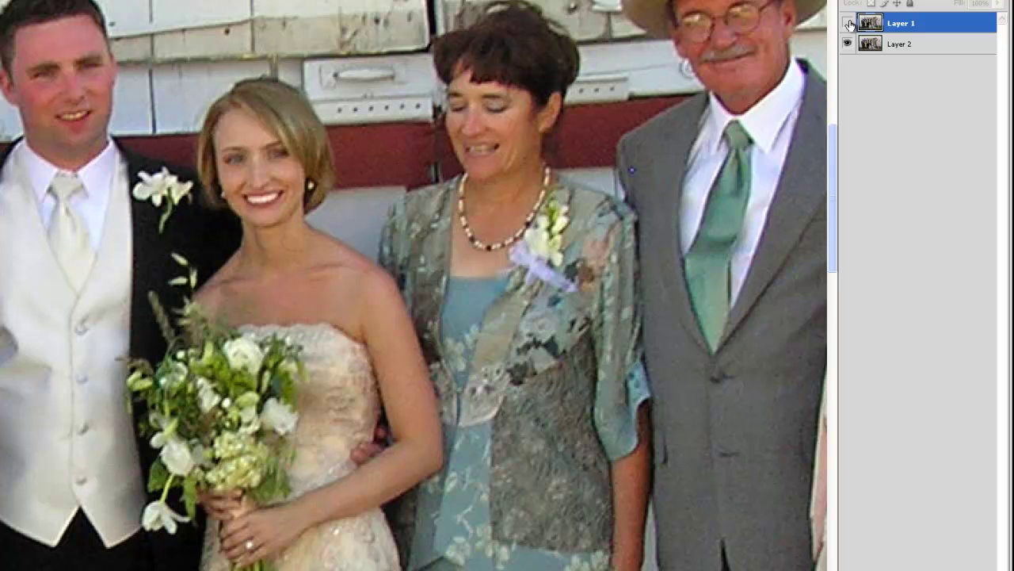
pyautogui.click(849, 24)
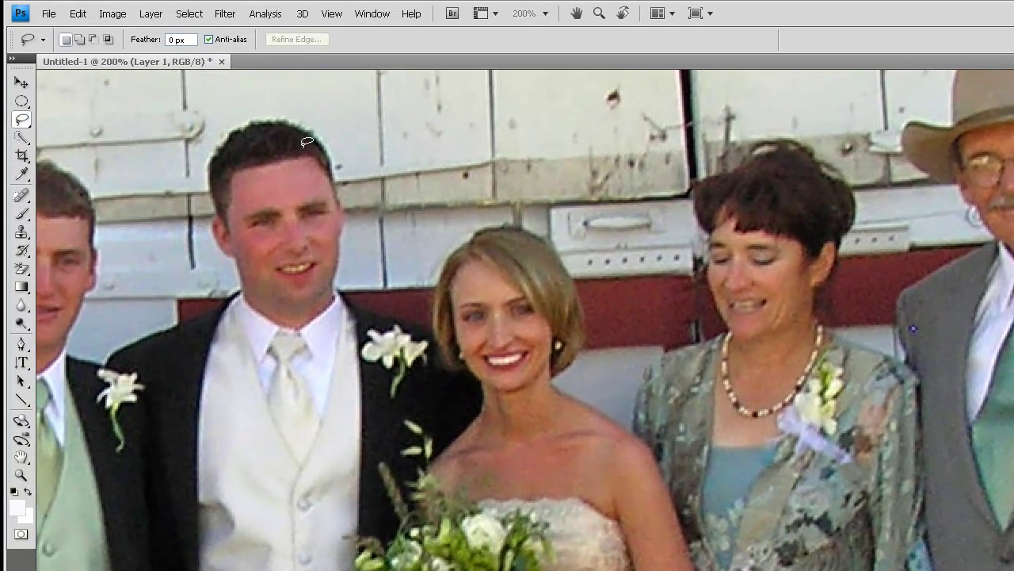
pyautogui.click(190, 14)
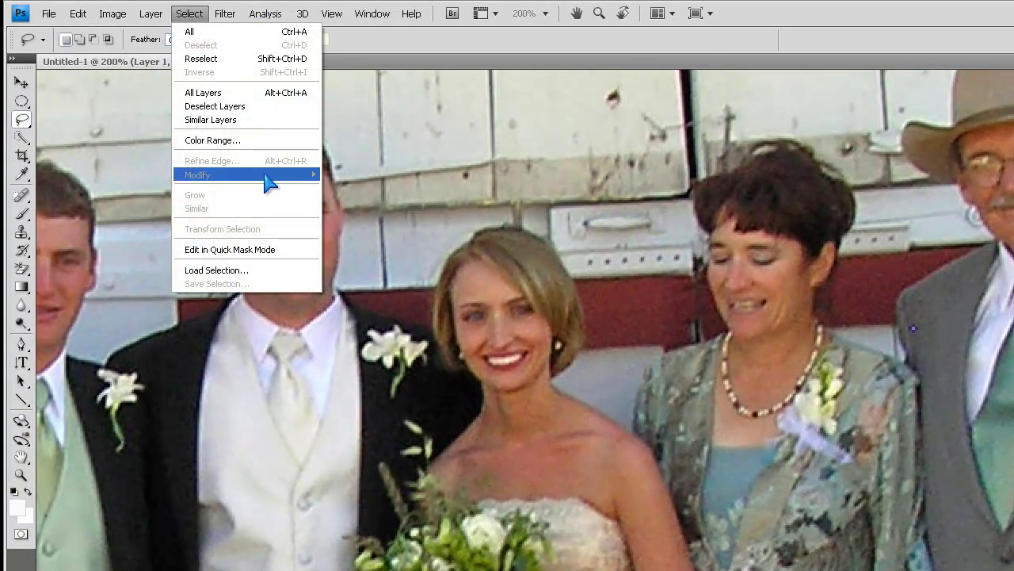
pyautogui.moveTo(112, 14)
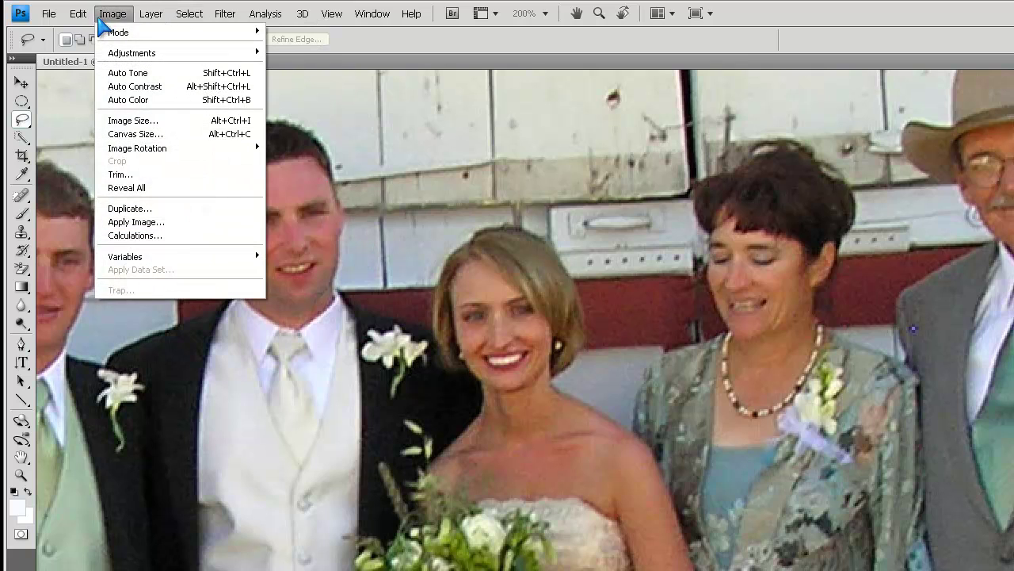
pyautogui.moveTo(213, 52)
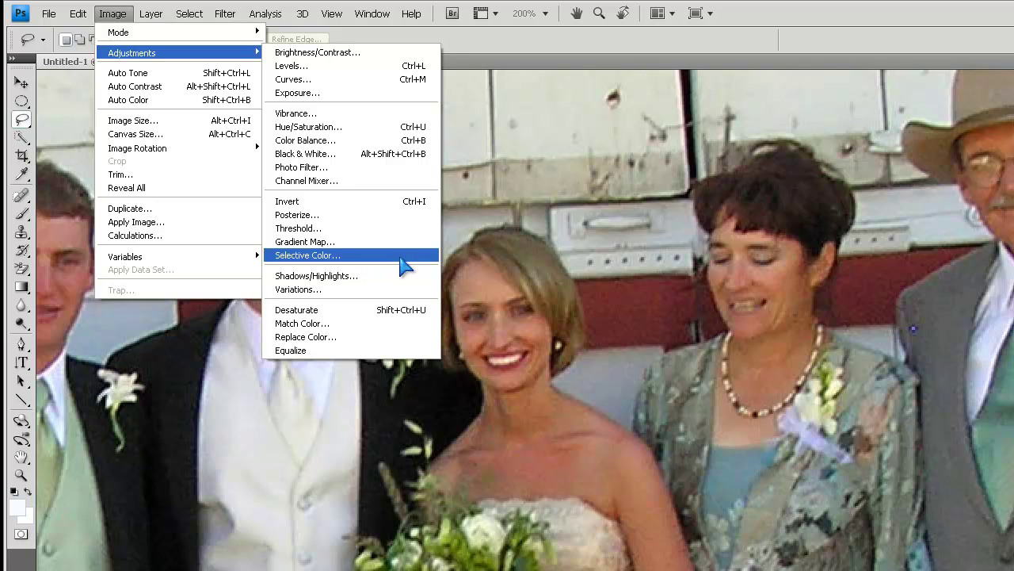
pyautogui.click(403, 257)
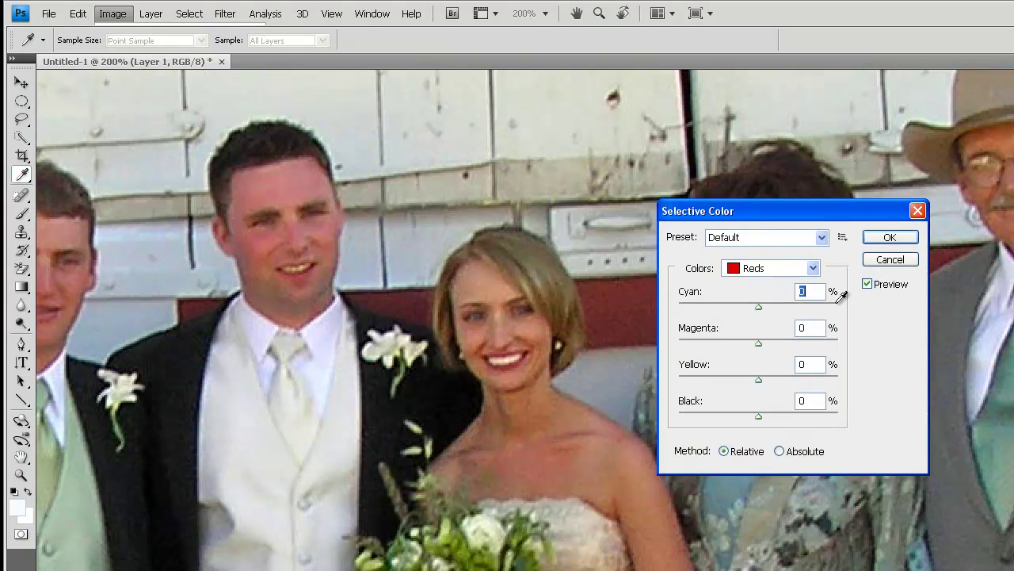
pyautogui.click(813, 269)
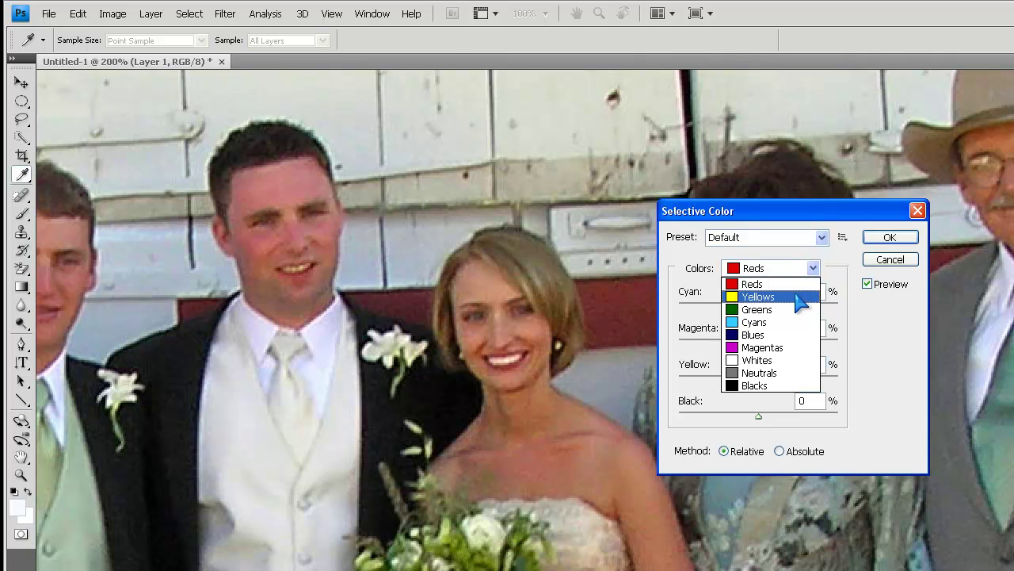
pyautogui.click(801, 297)
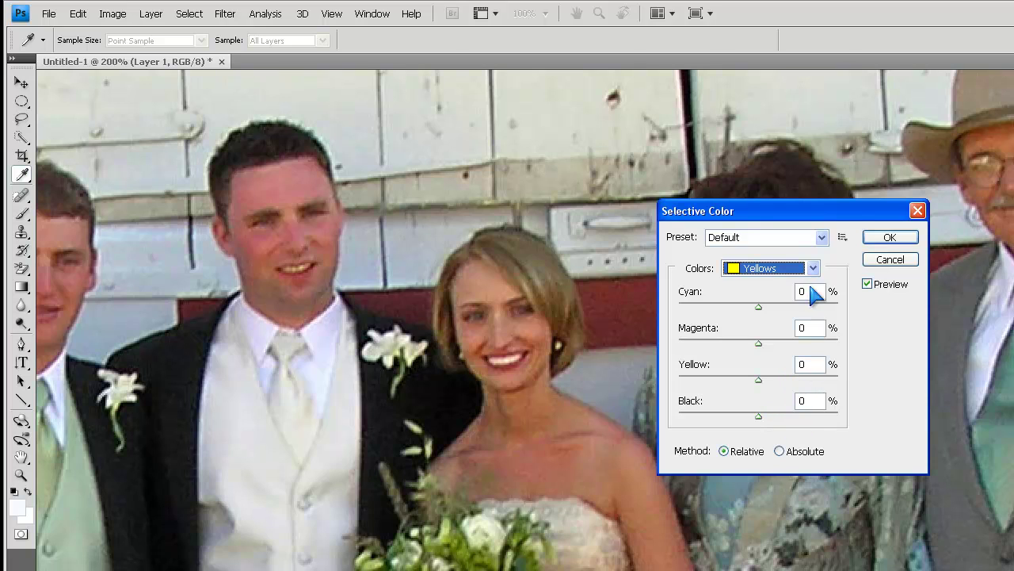
pyautogui.click(813, 268)
pyautogui.click(795, 350)
pyautogui.click(890, 237)
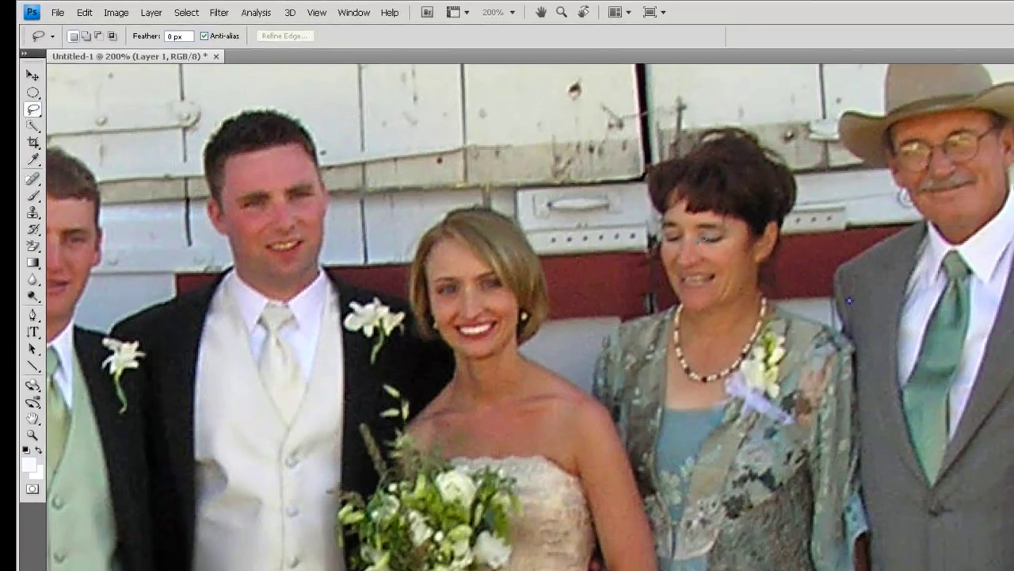